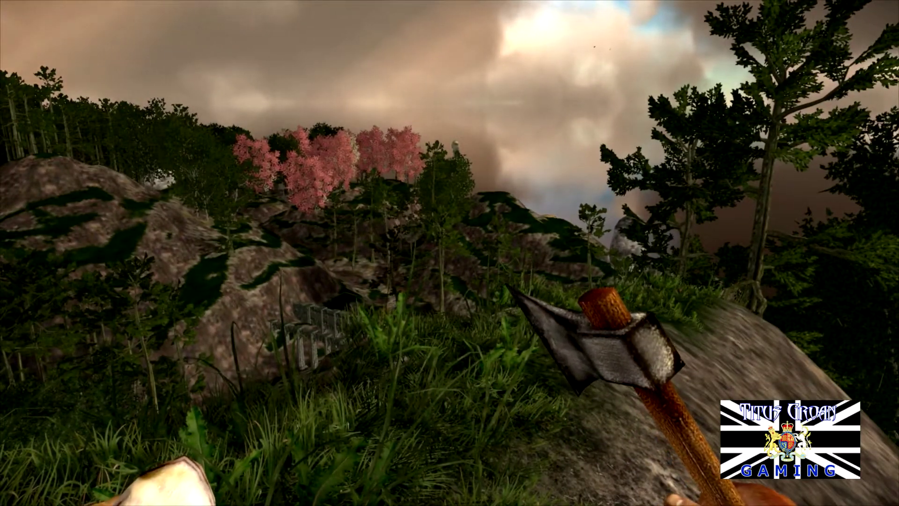
pyautogui.press('m')
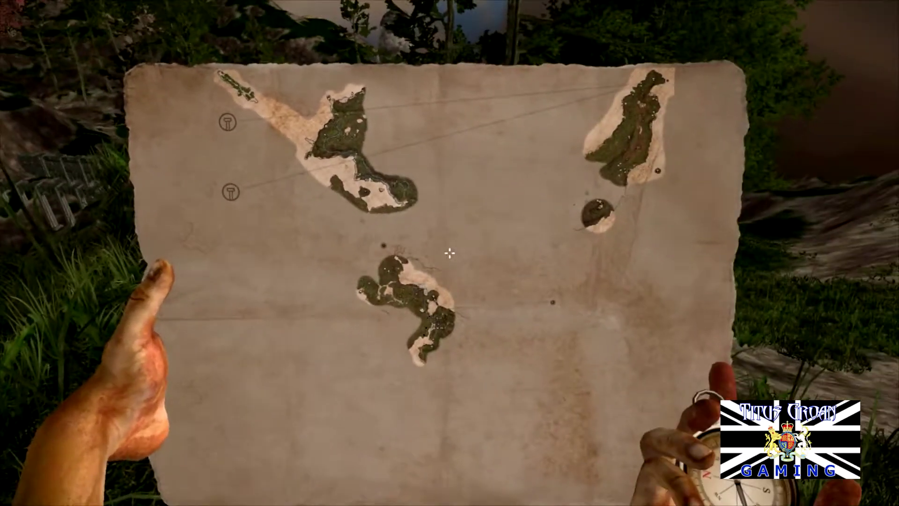
pyautogui.scroll(5, 449, 253)
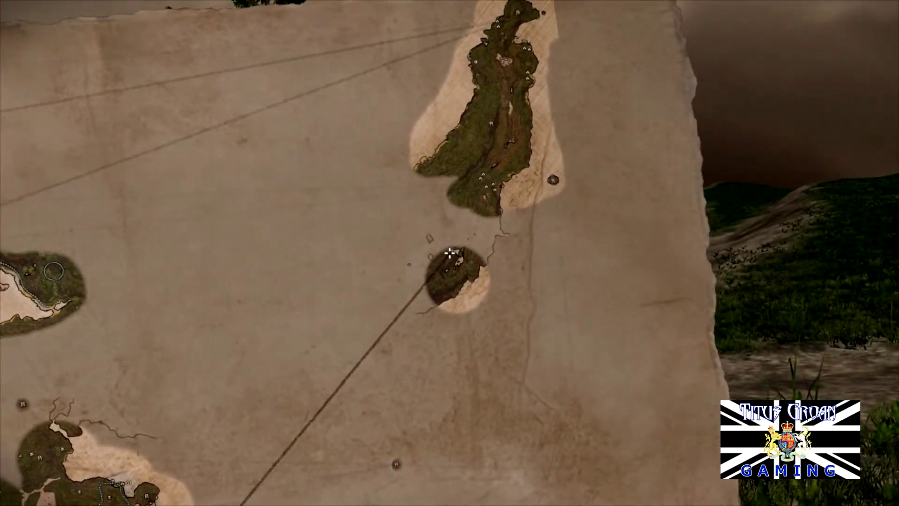
pyautogui.scroll(-5, 449, 253)
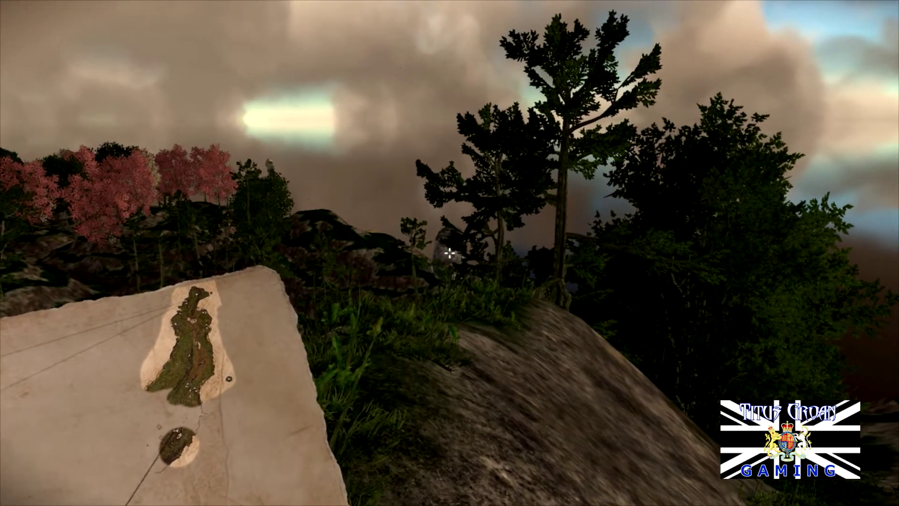
pyautogui.press('m')
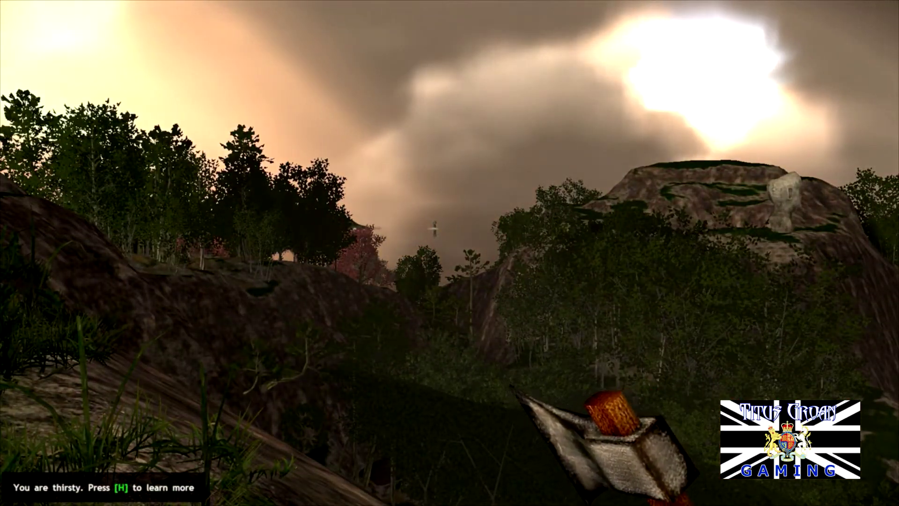
pyautogui.press('Tab')
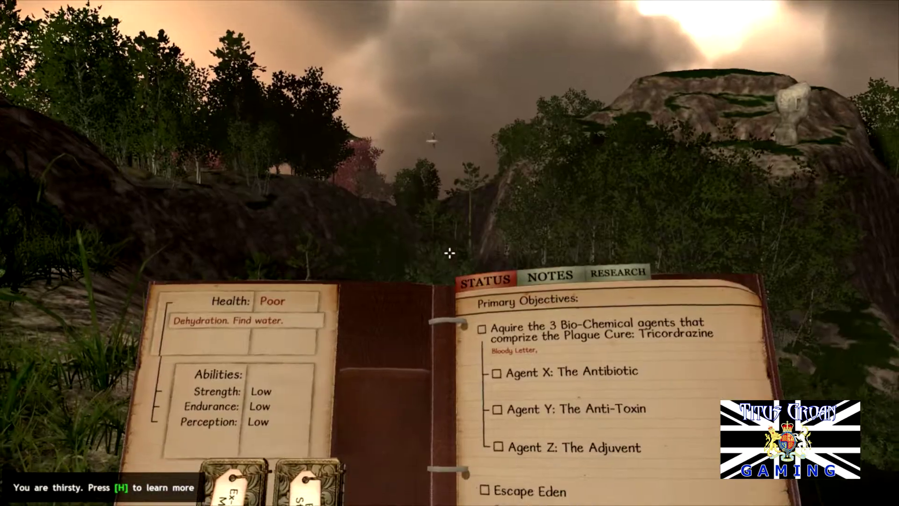
pyautogui.press('e')
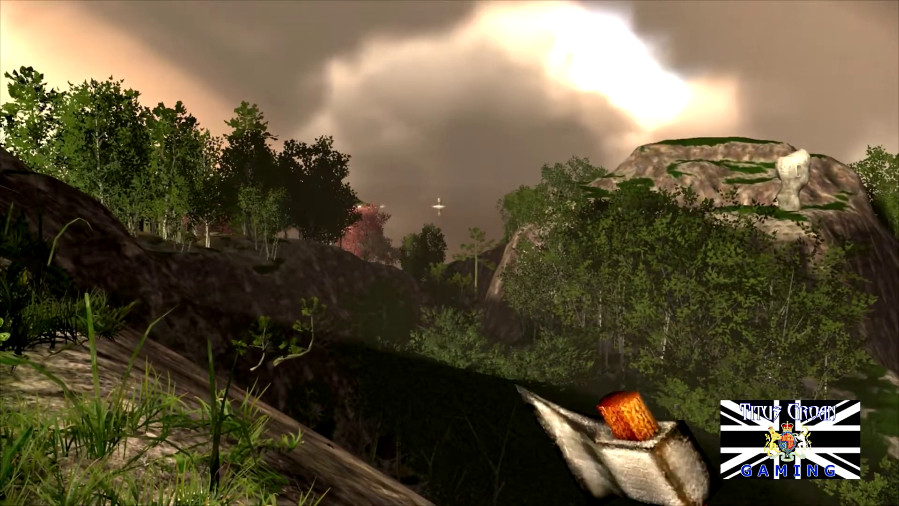
pyautogui.press('m')
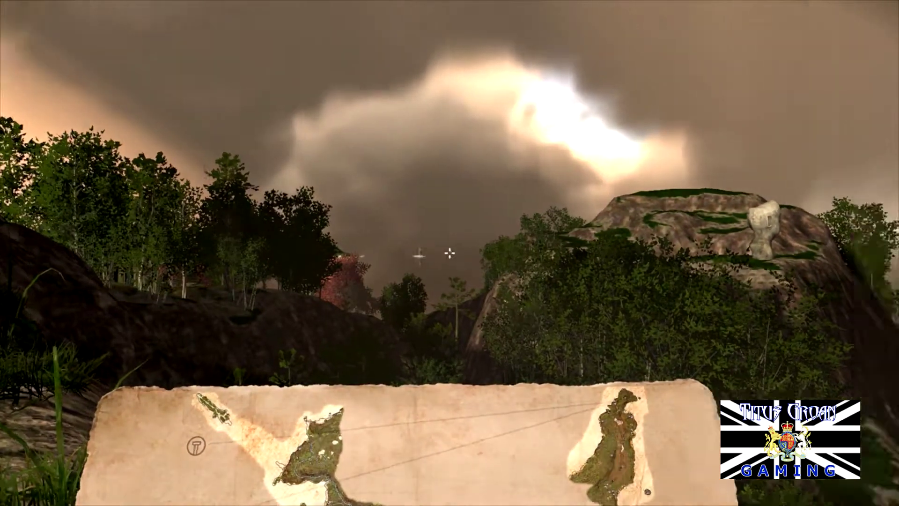
pyautogui.moveTo(450, 253); pyautogui.dragTo(449, 253)
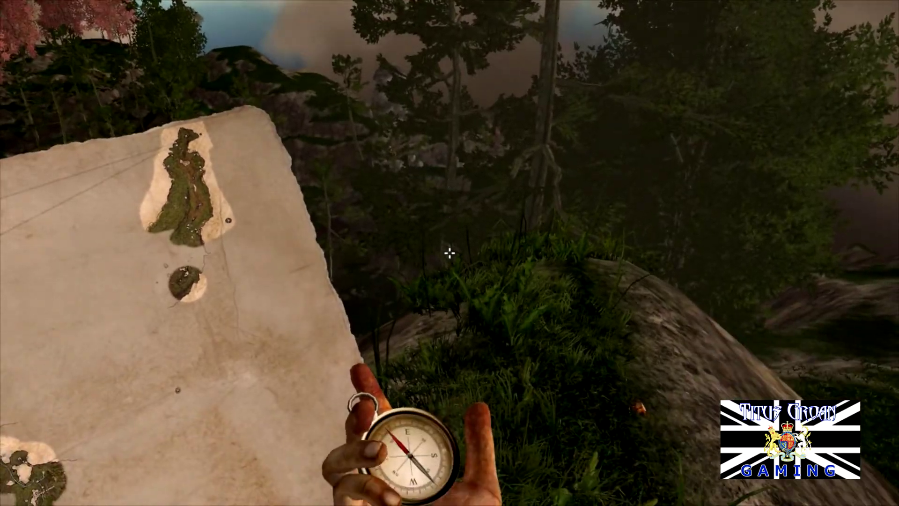
pyautogui.press('m')
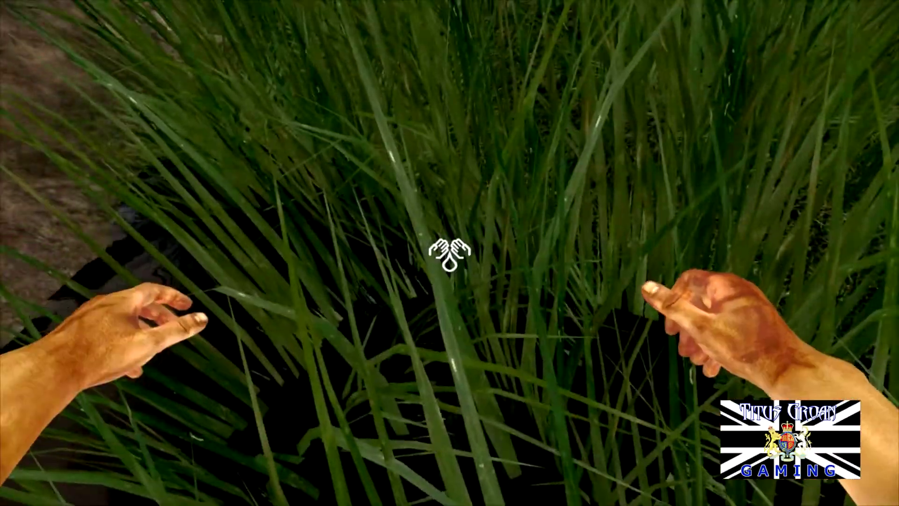
pyautogui.press('e')
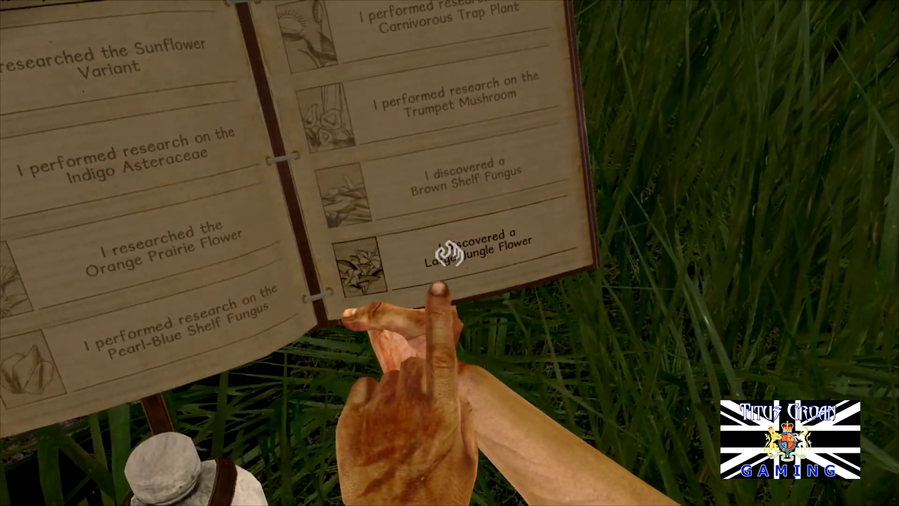
pyautogui.click(450, 253)
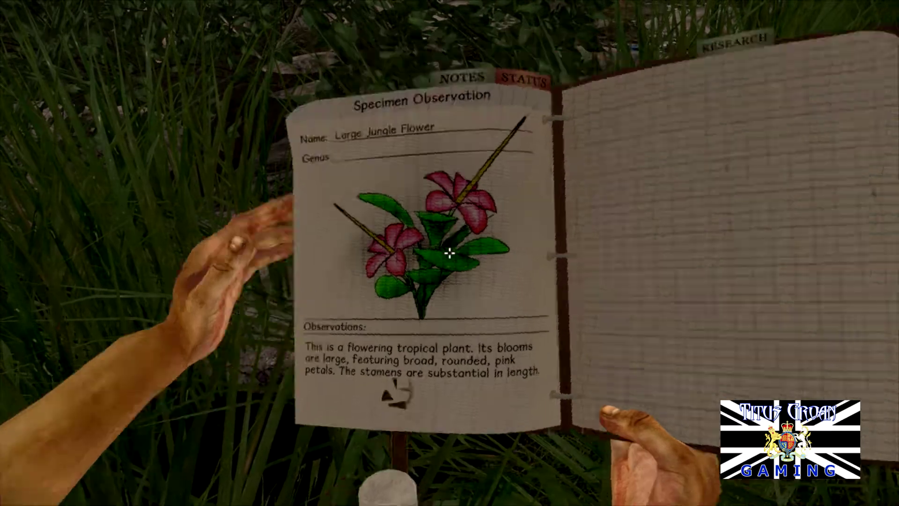
pyautogui.press('Tab')
pyautogui.moveTo(449, 253); pyautogui.dragTo(421, 211)
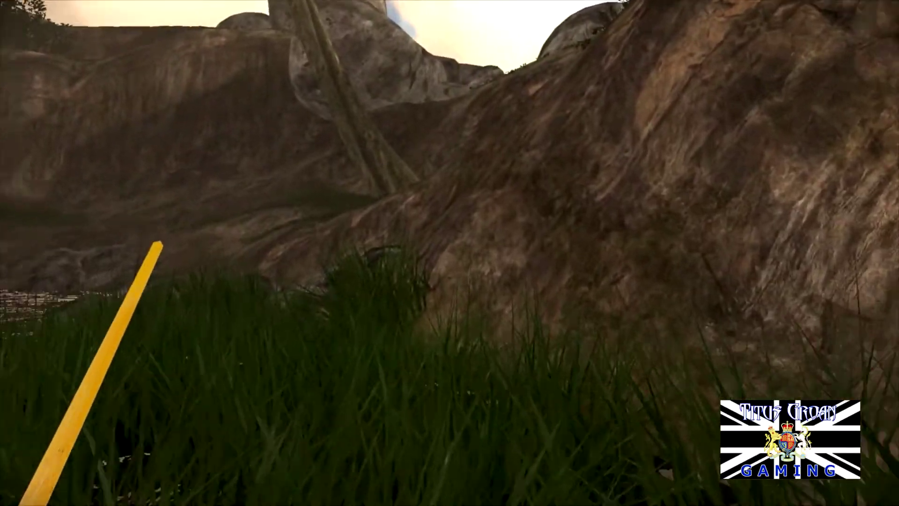
pyautogui.moveTo(450, 252); pyautogui.dragTo(450, 351)
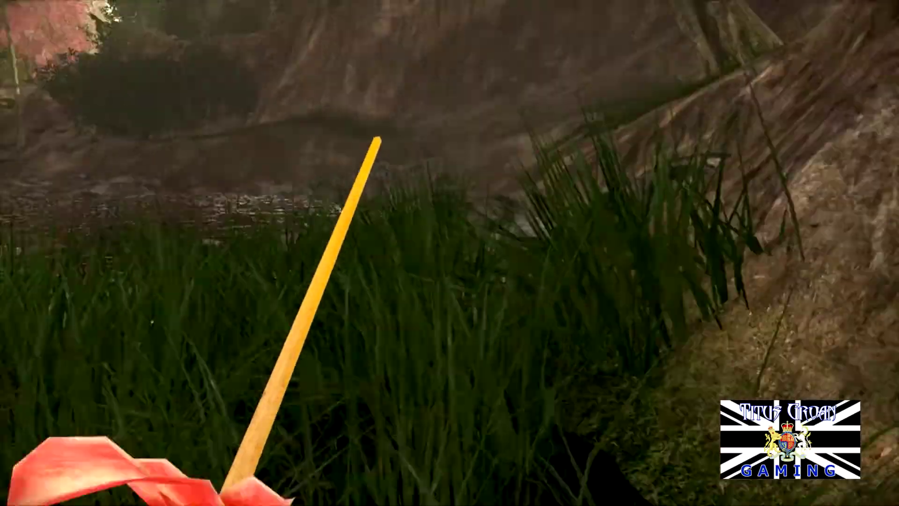
pyautogui.press('w')
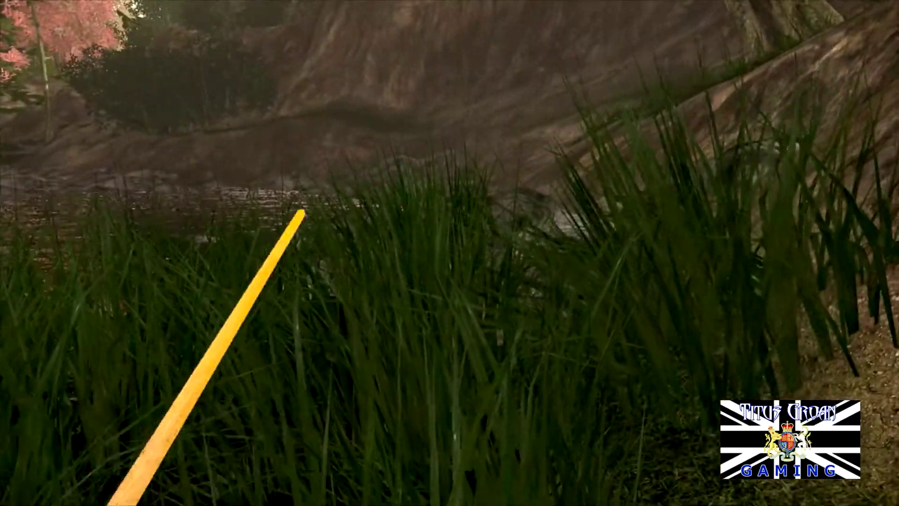
pyautogui.press('w')
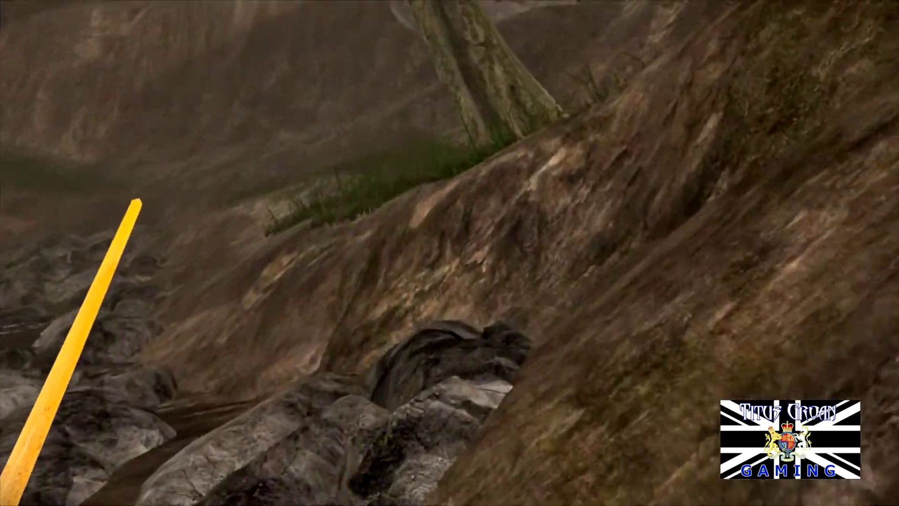
pyautogui.press('w')
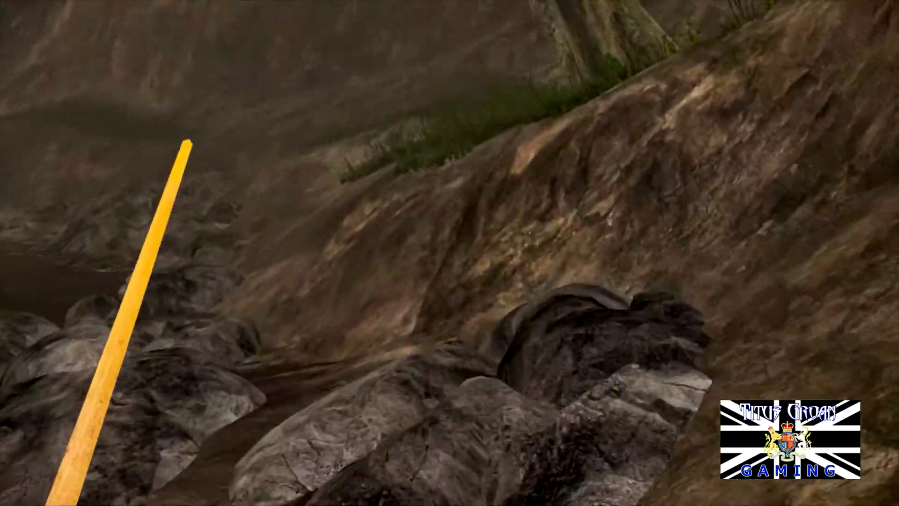
pyautogui.press('w')
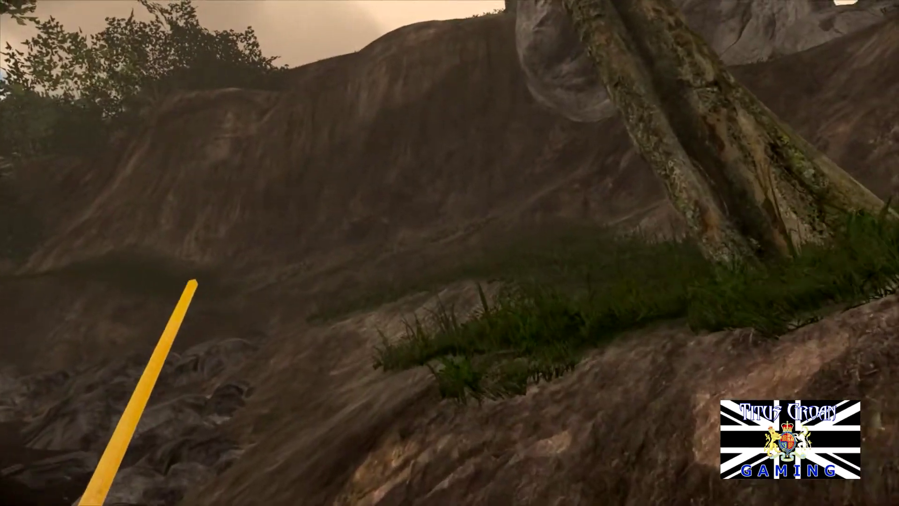
pyautogui.press('w')
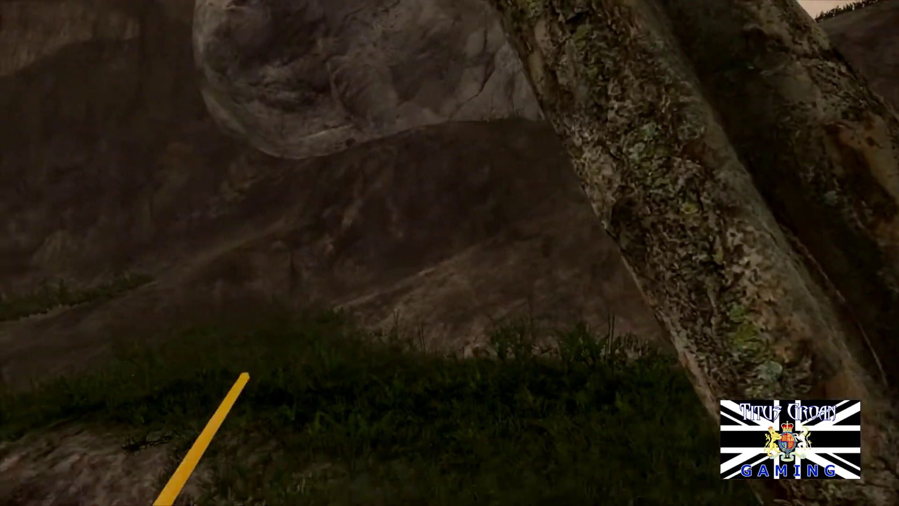
pyautogui.press('w')
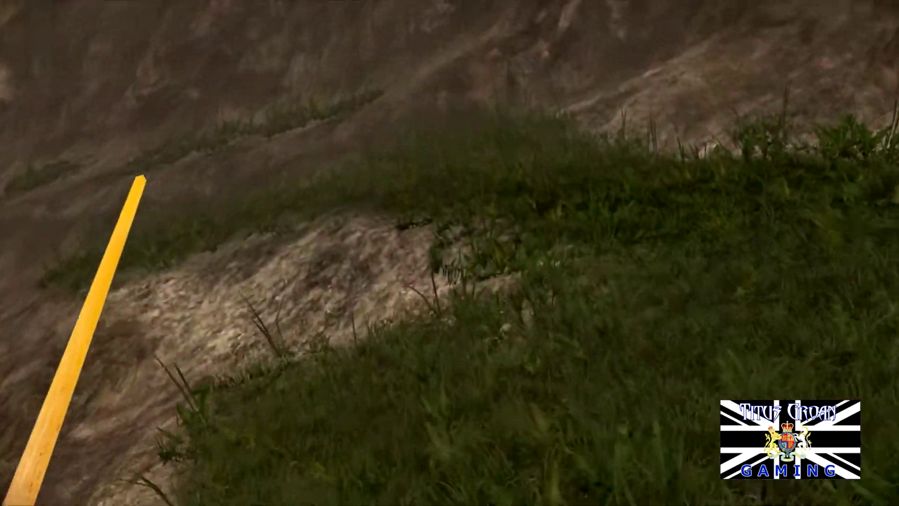
pyautogui.press('w')
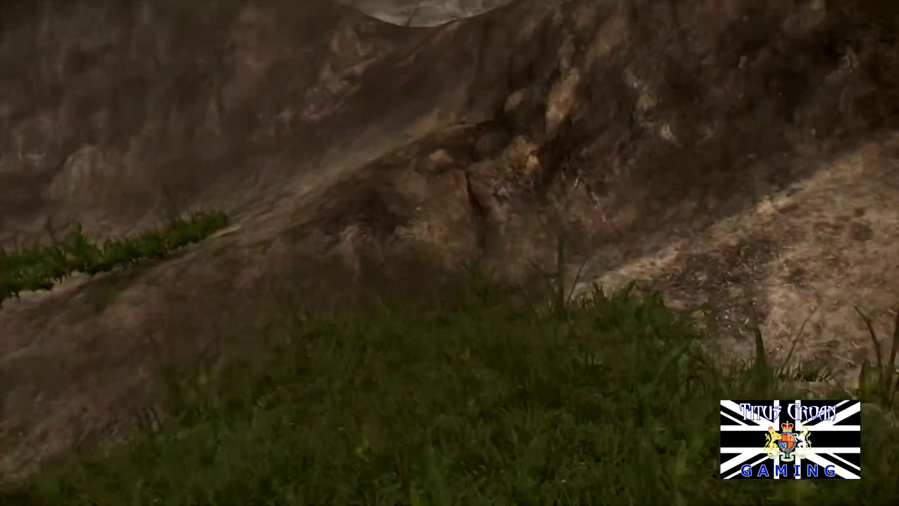
pyautogui.press('w')
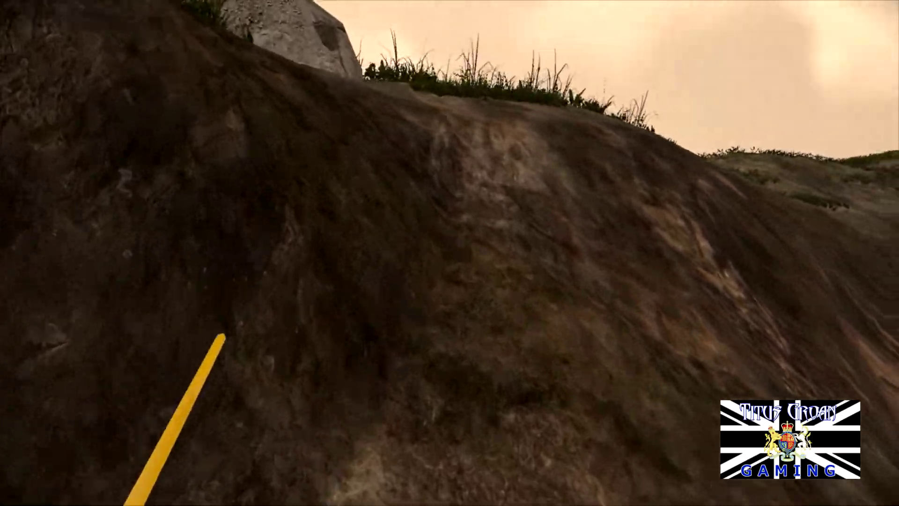
pyautogui.press('w')
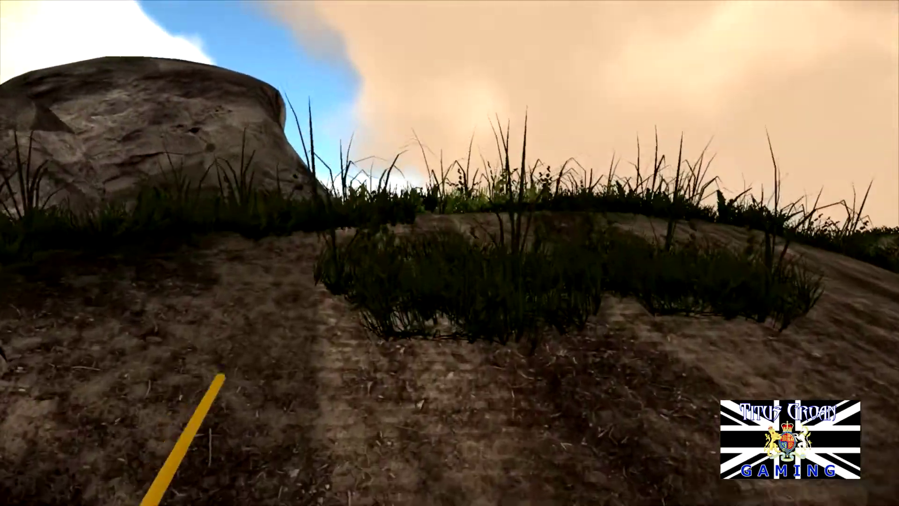
pyautogui.press('w')
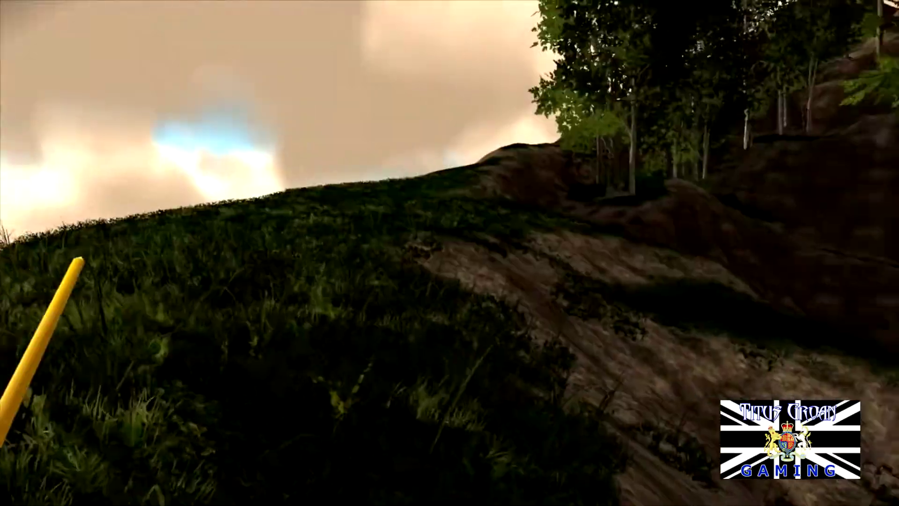
pyautogui.press('w')
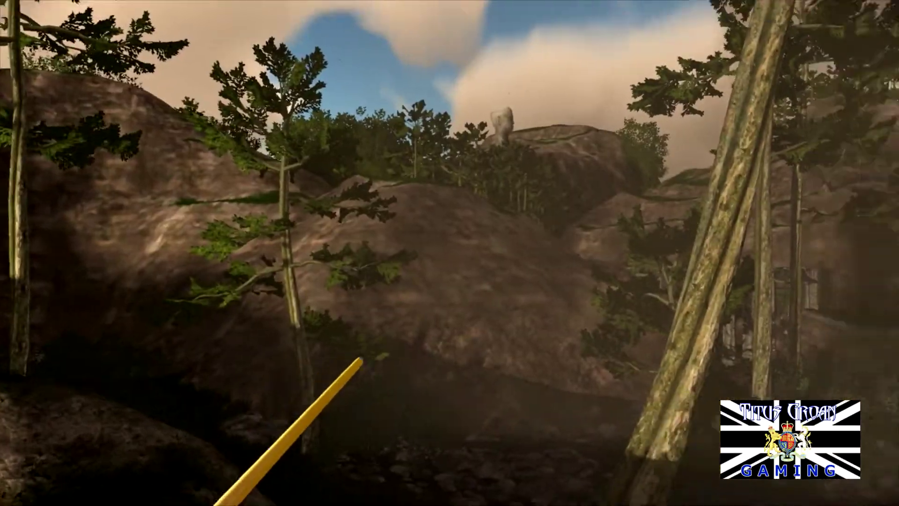
pyautogui.press('w')
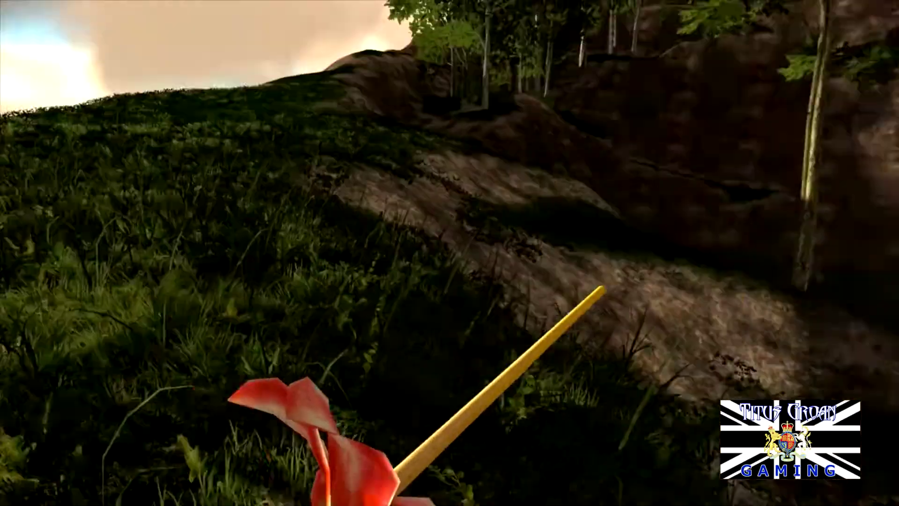
pyautogui.press('w')
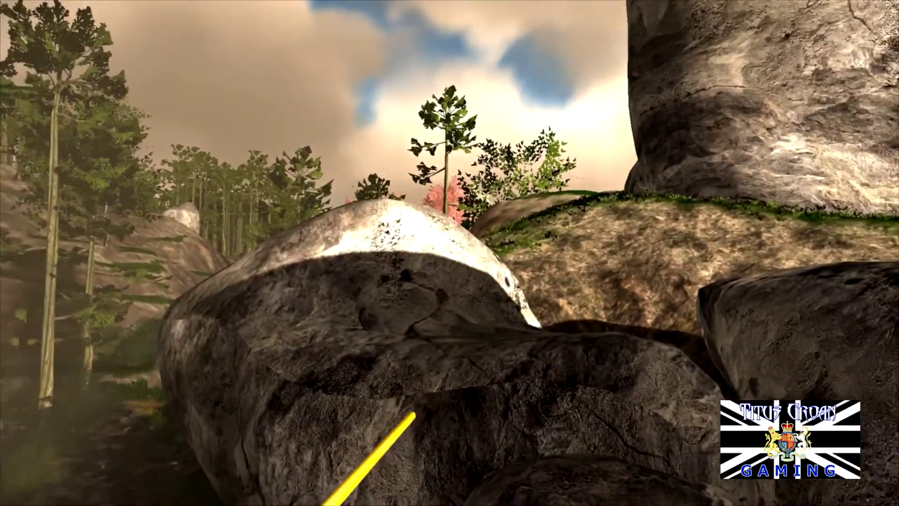
pyautogui.press('w')
pyautogui.press('w')
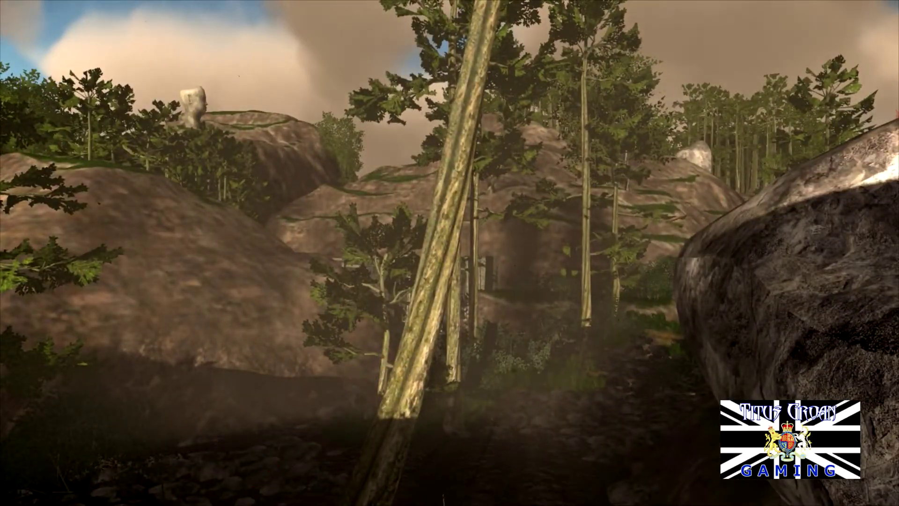
pyautogui.press('m')
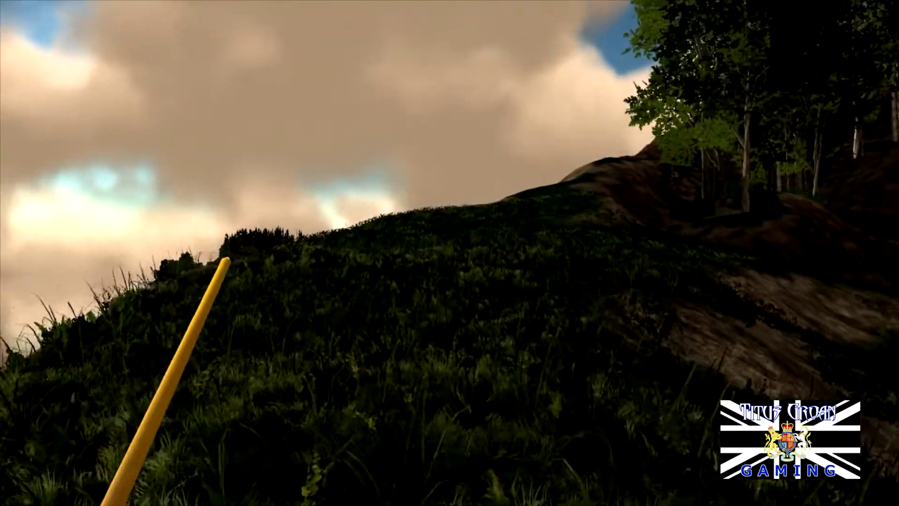
pyautogui.press('w')
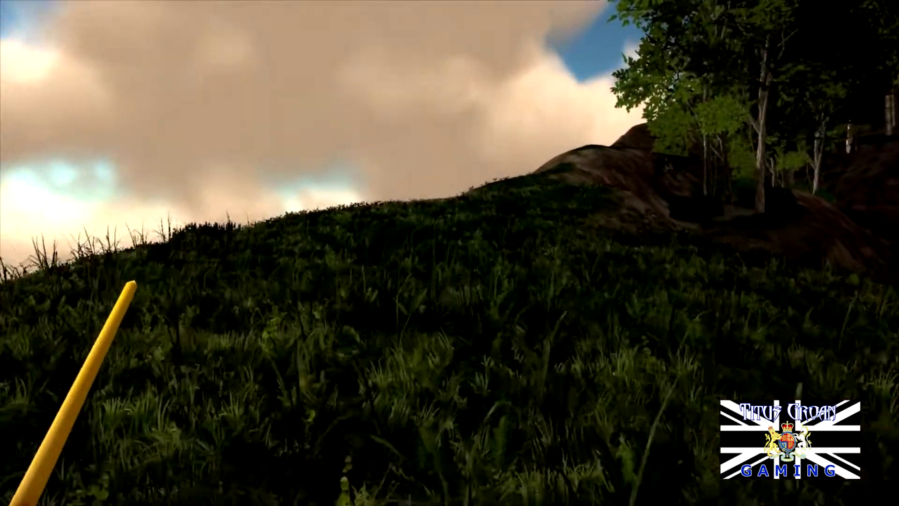
pyautogui.press('w')
pyautogui.press('w')
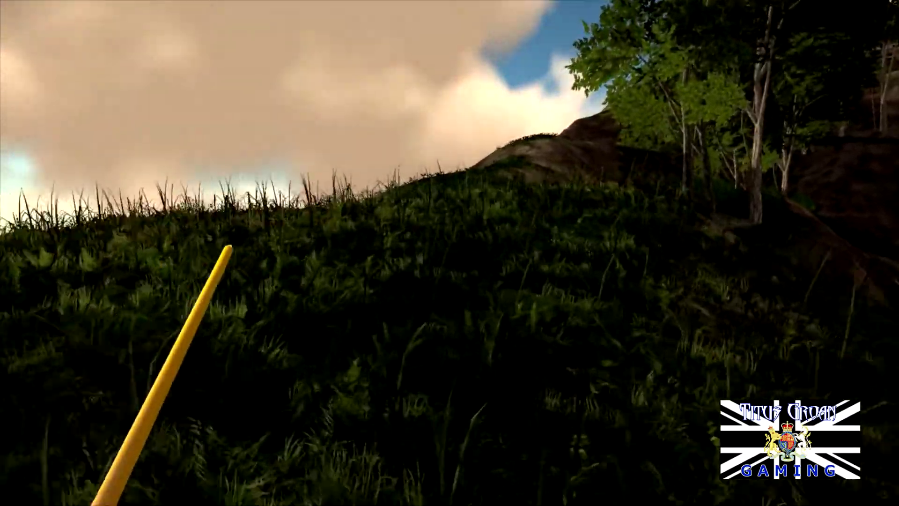
pyautogui.press('w')
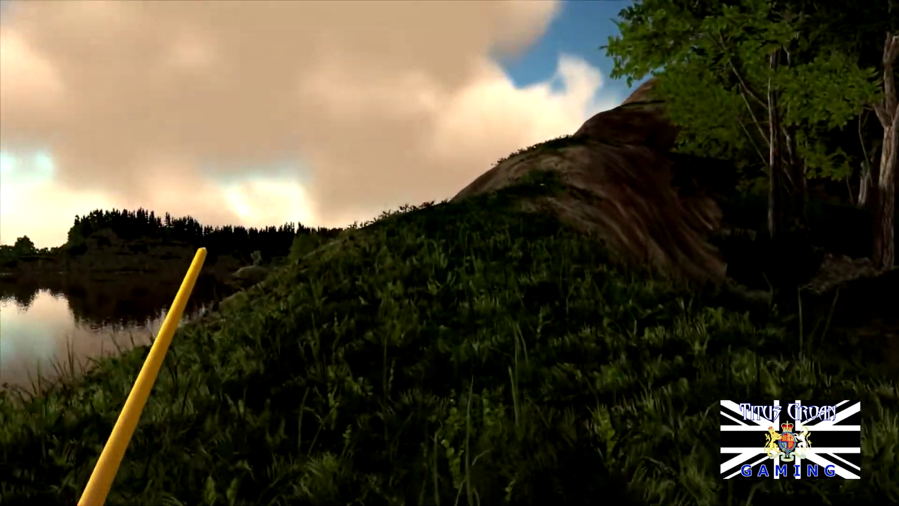
pyautogui.press('w')
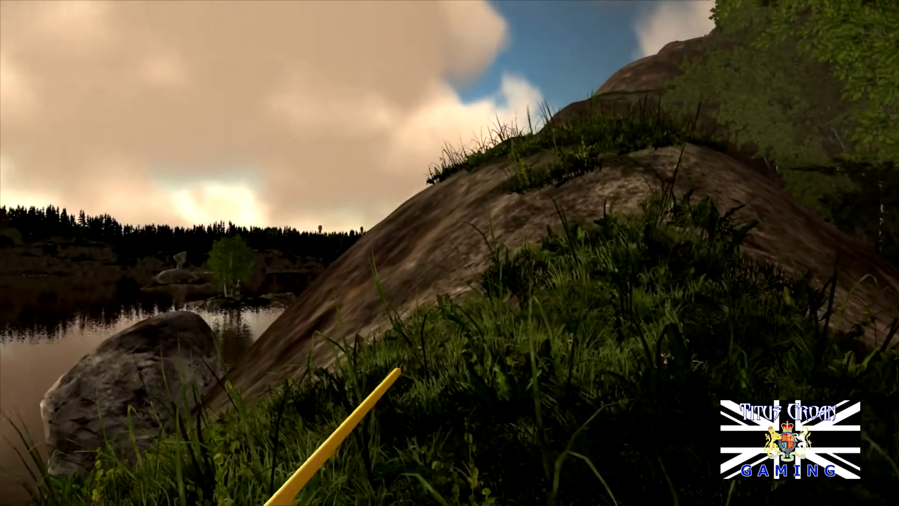
pyautogui.press('w')
pyautogui.press('m')
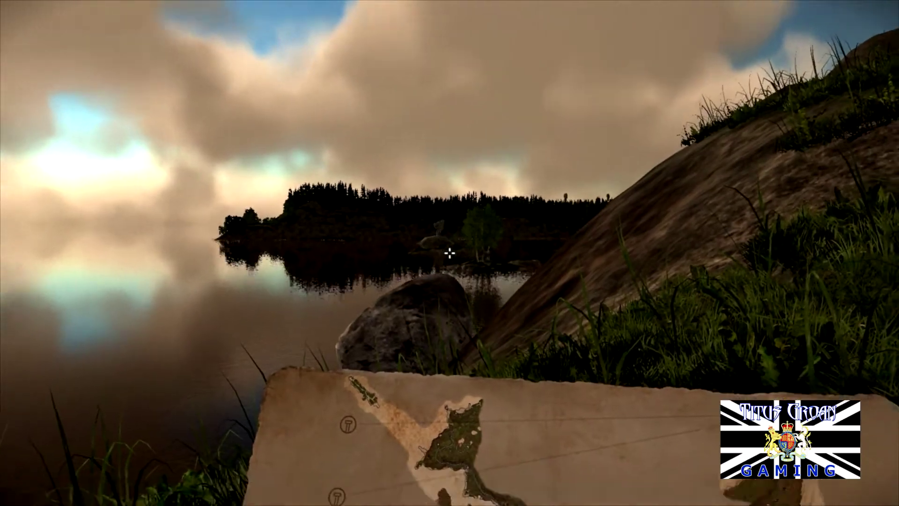
pyautogui.moveTo(449, 253); pyautogui.dragTo(450, 352)
pyautogui.scroll(5, 449, 253)
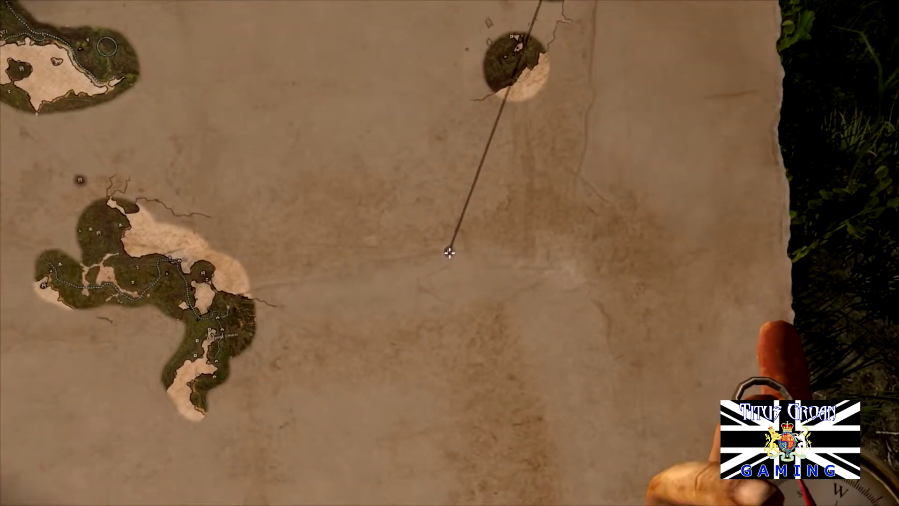
pyautogui.scroll(-5, 450, 253)
pyautogui.moveTo(450, 352); pyautogui.dragTo(449, 211)
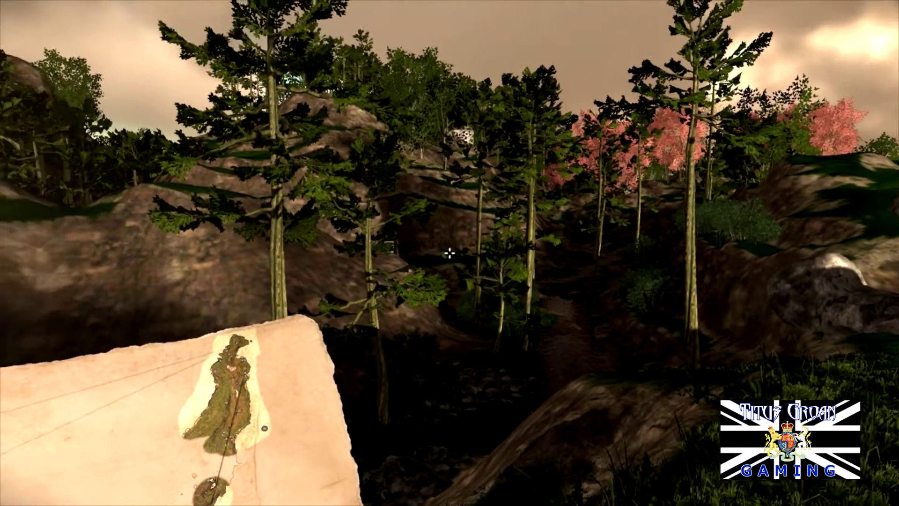
pyautogui.moveTo(450, 253); pyautogui.dragTo(351, 240)
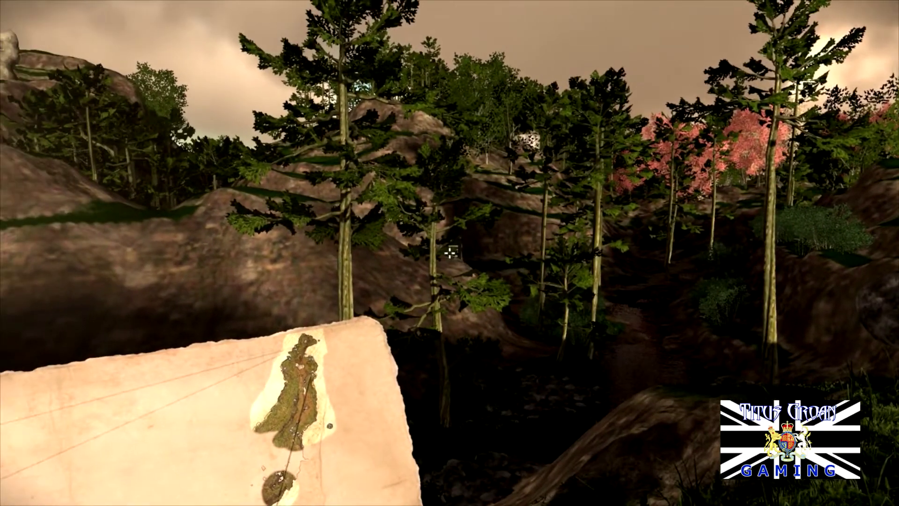
pyautogui.moveTo(450, 253); pyautogui.dragTo(434, 251)
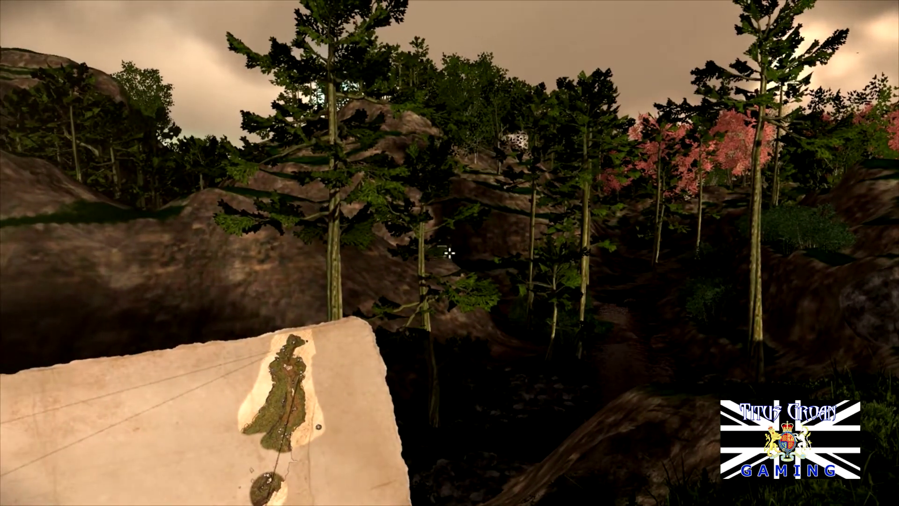
pyautogui.press('m')
pyautogui.scroll(3, 449, 254)
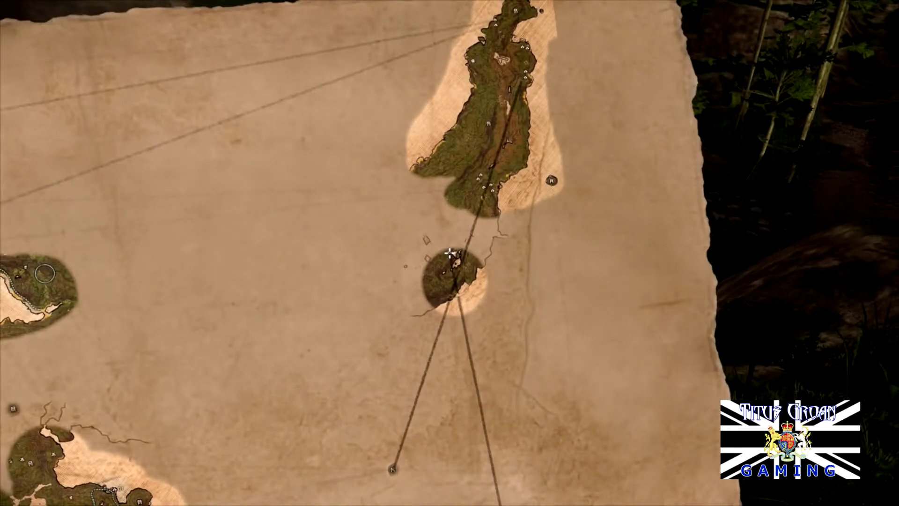
pyautogui.scroll(4, 450, 253)
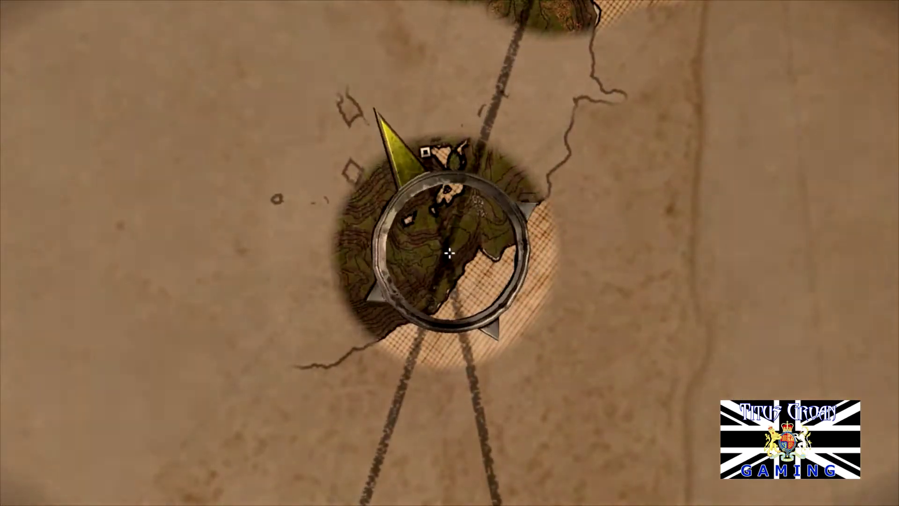
pyautogui.click(449, 253)
pyautogui.scroll(-5, 450, 253)
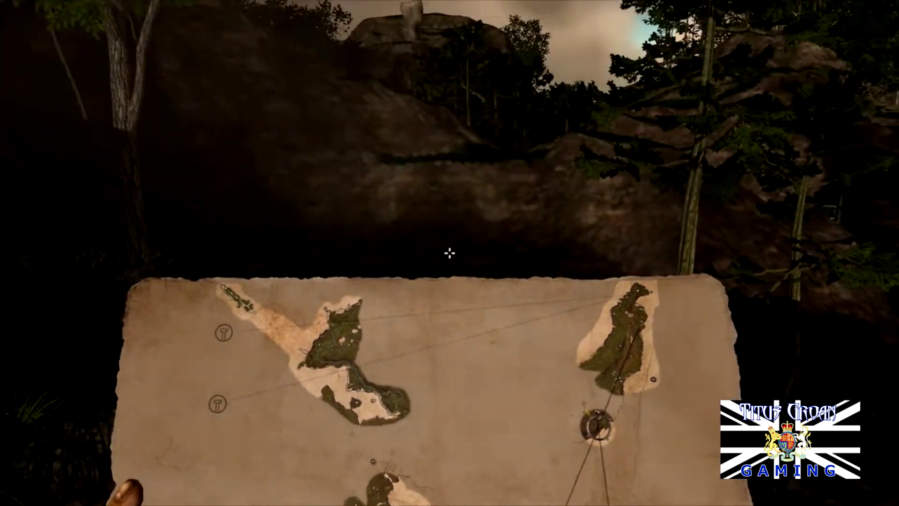
pyautogui.press('m')
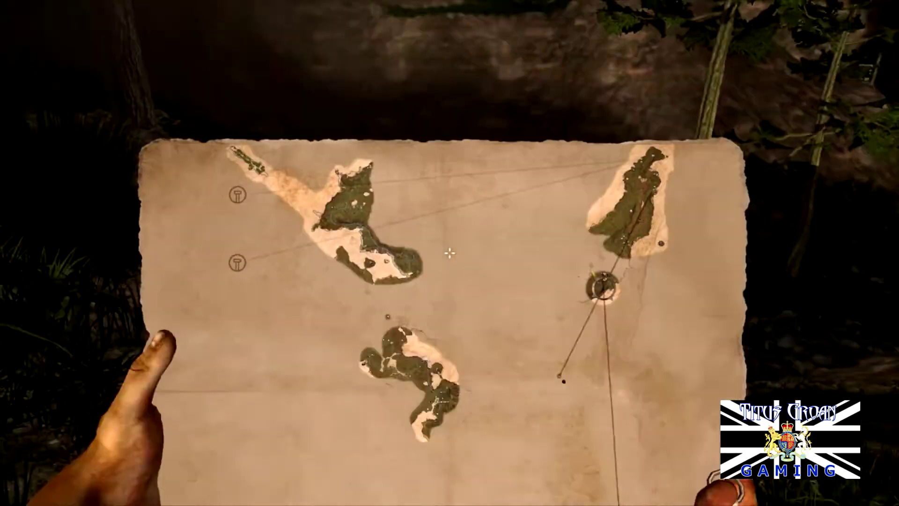
pyautogui.scroll(5, 450, 253)
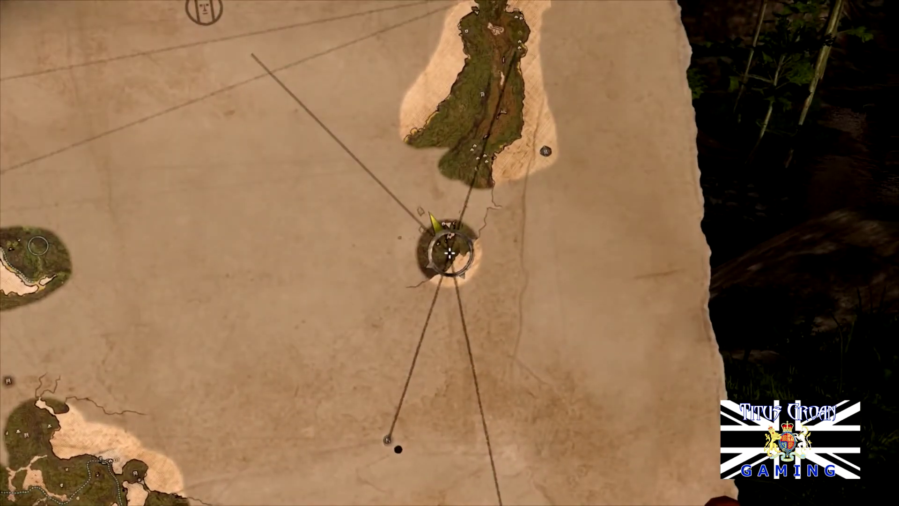
pyautogui.scroll(-5, 449, 253)
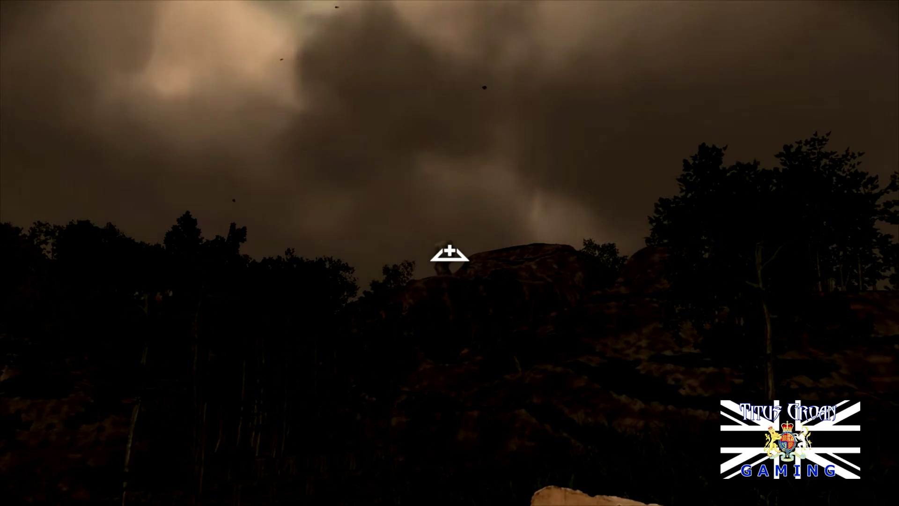
pyautogui.press('m')
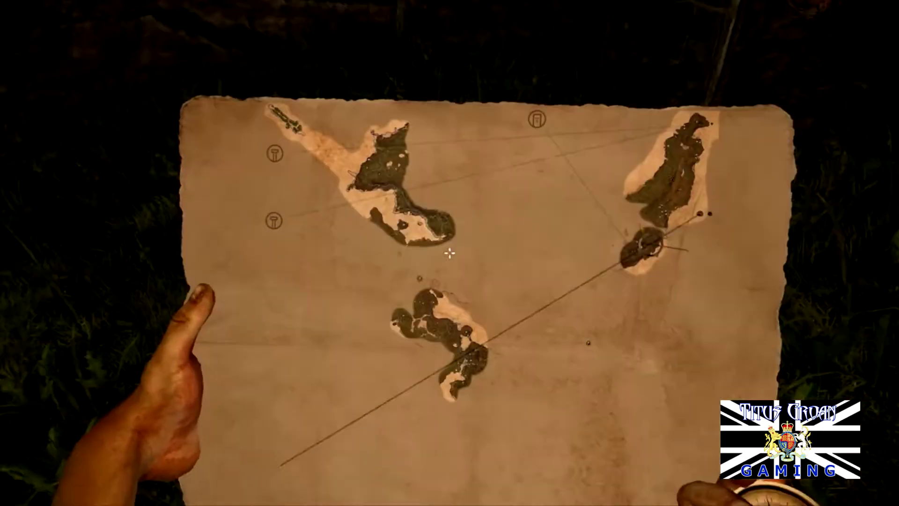
pyautogui.scroll(4, 449, 253)
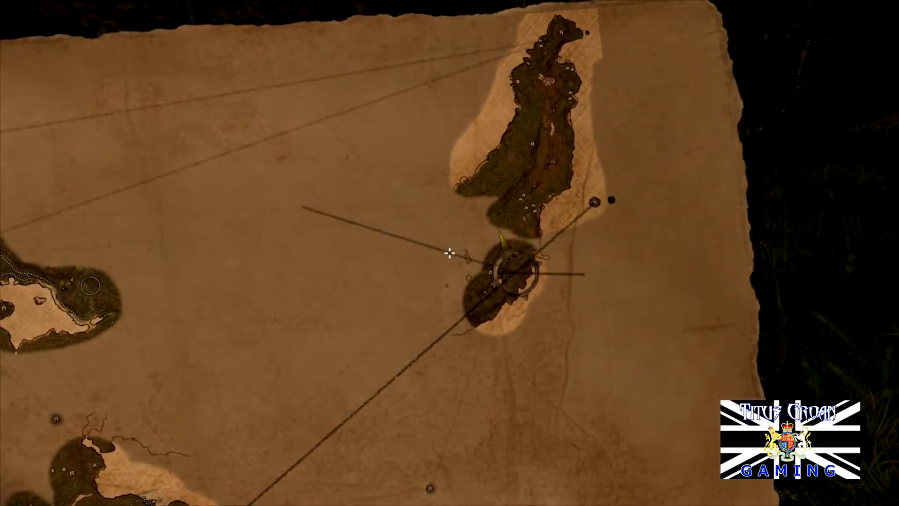
pyautogui.scroll(-4, 449, 253)
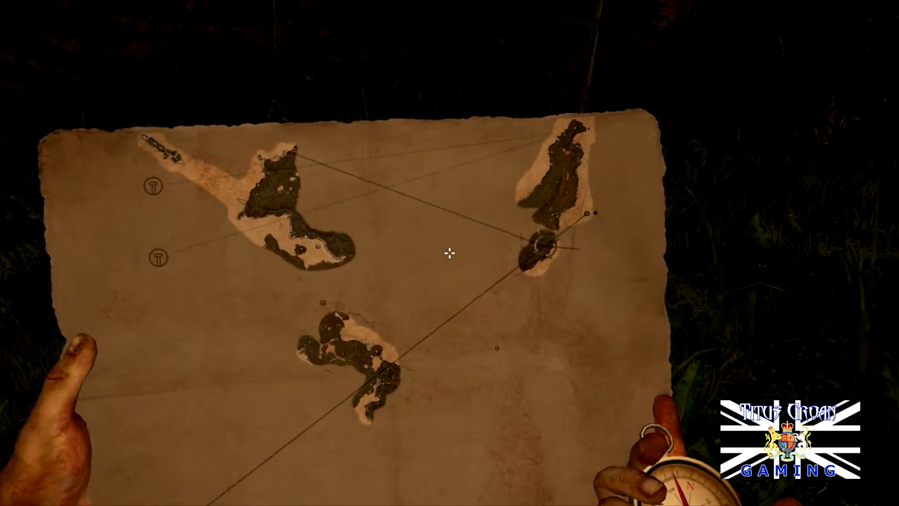
pyautogui.moveTo(450, 253); pyautogui.dragTo(449, 254)
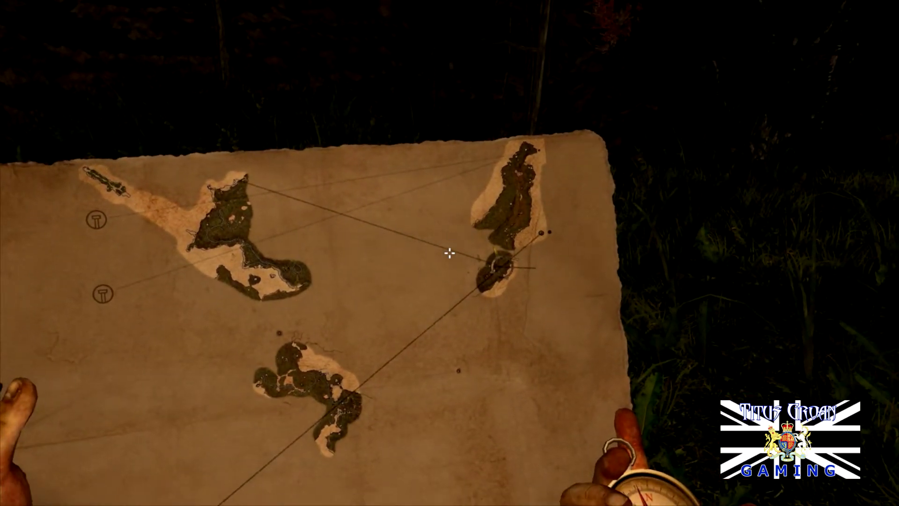
pyautogui.scroll(4, 449, 253)
pyautogui.scroll(4, 449, 253)
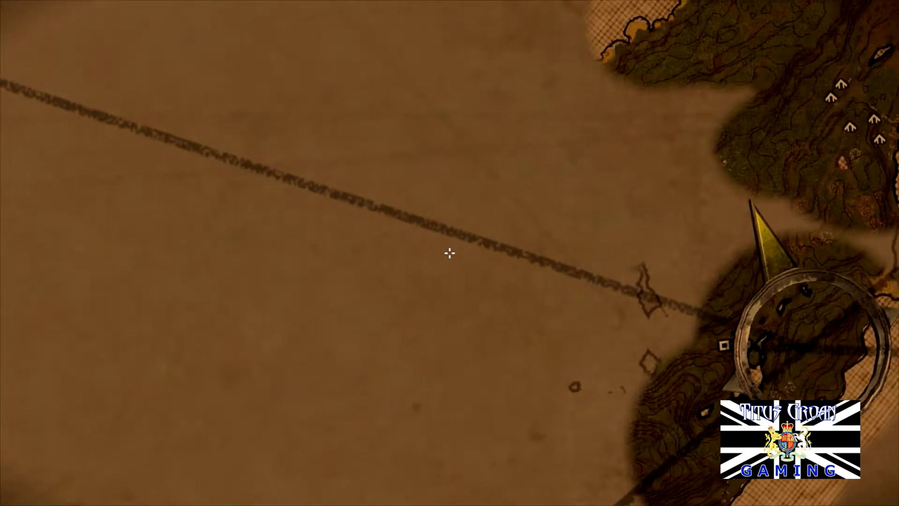
pyautogui.moveTo(450, 253); pyautogui.dragTo(450, 252)
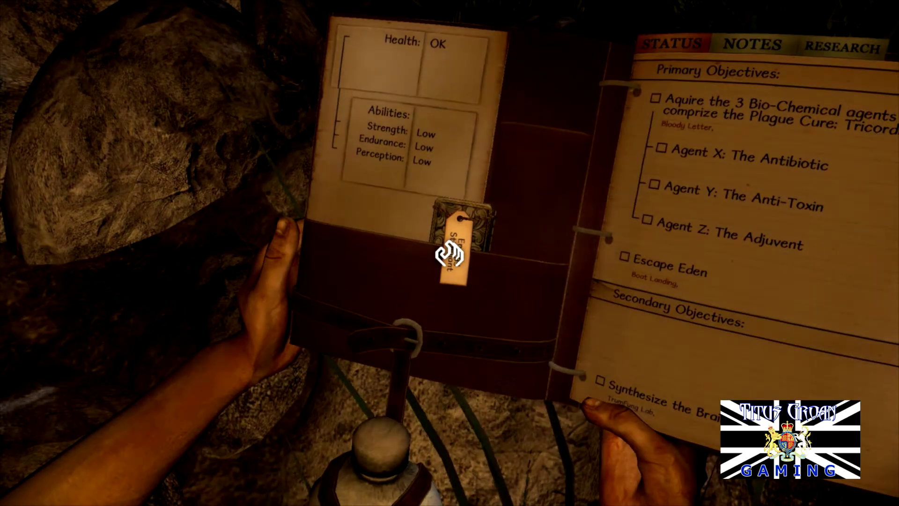
pyautogui.click(449, 254)
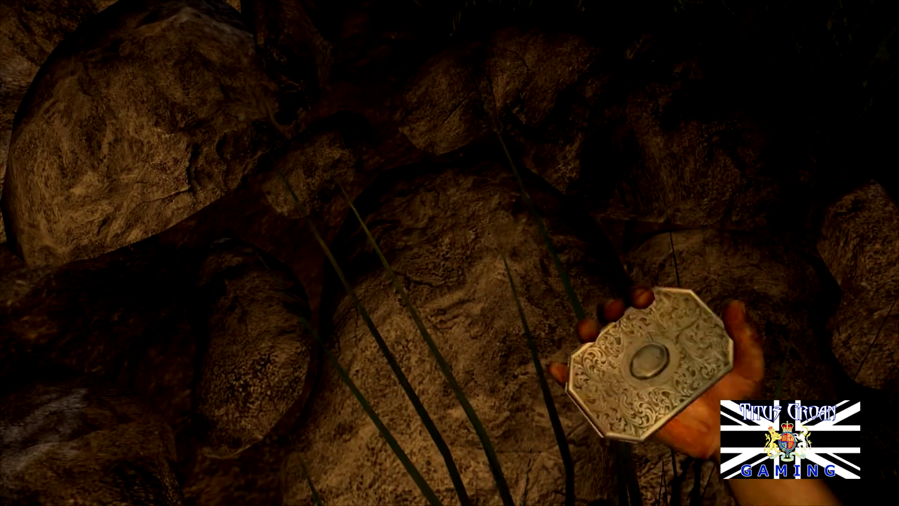
pyautogui.press('Tab')
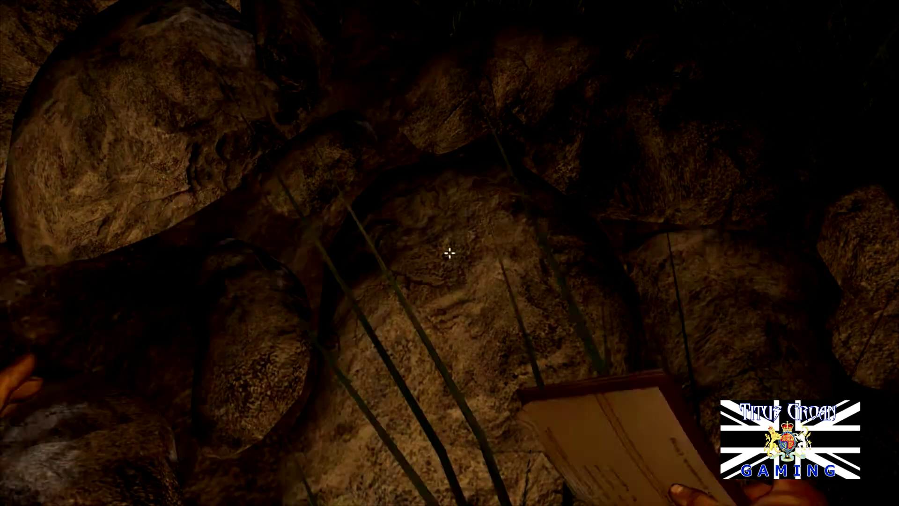
pyautogui.press('Tab')
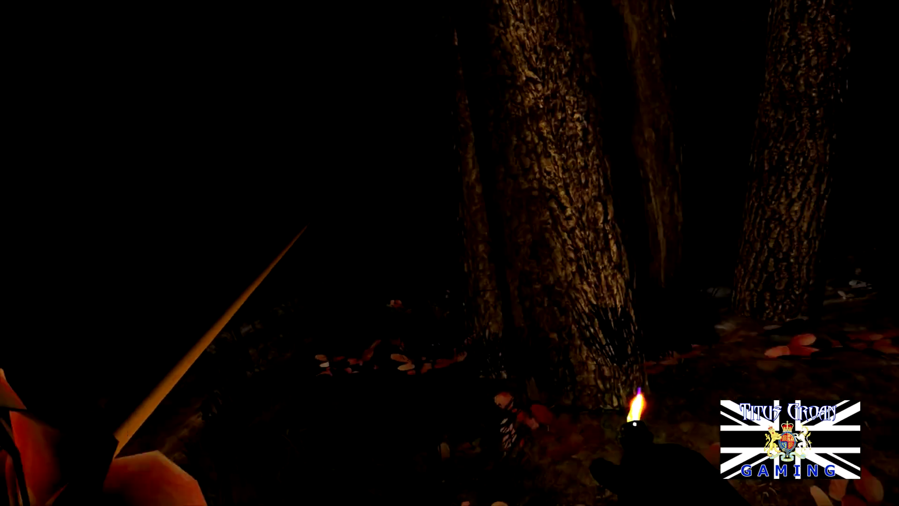
pyautogui.press('w')
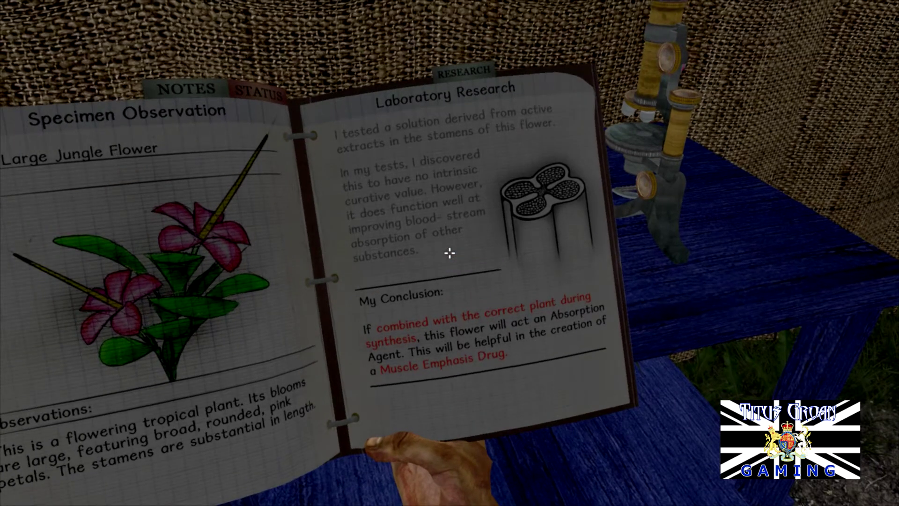
pyautogui.press('Escape')
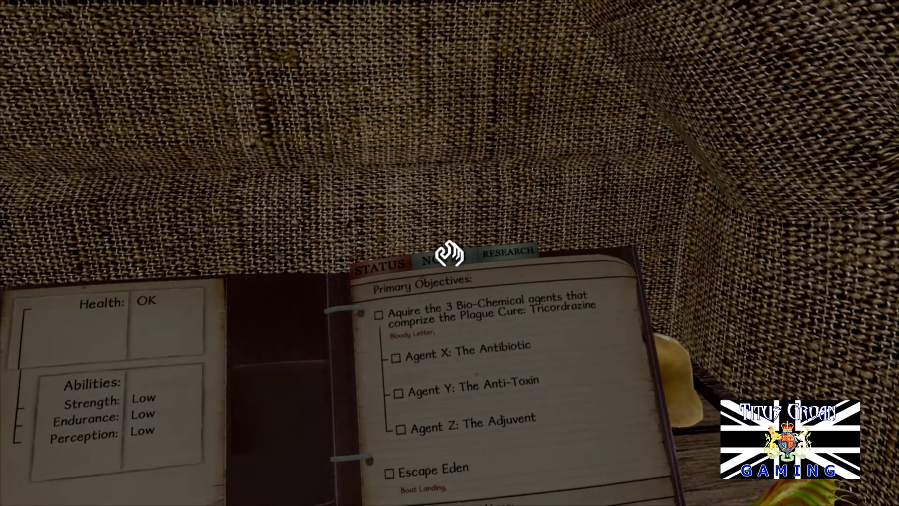
pyautogui.click(450, 254)
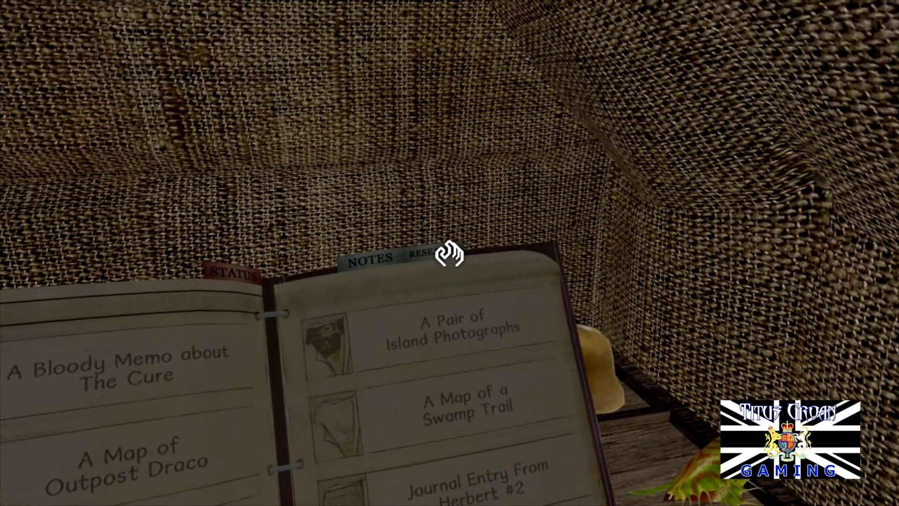
pyautogui.click(449, 254)
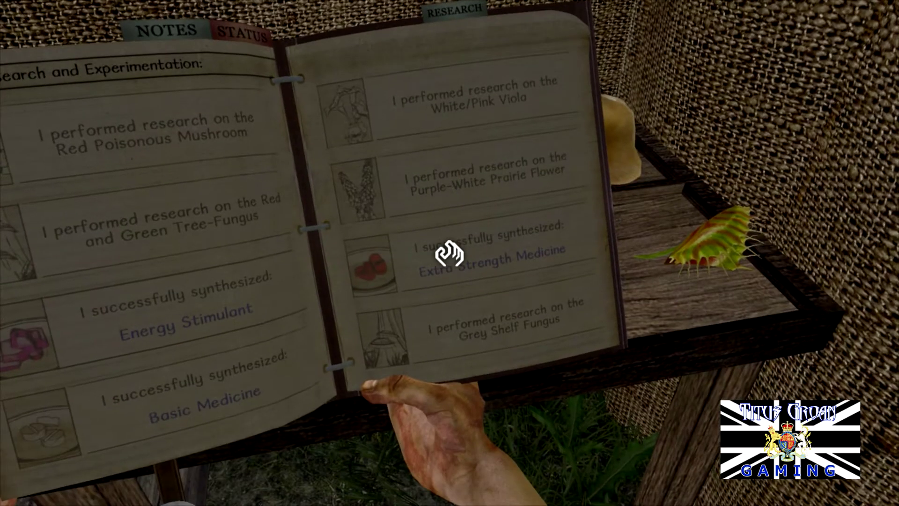
pyautogui.click(449, 255)
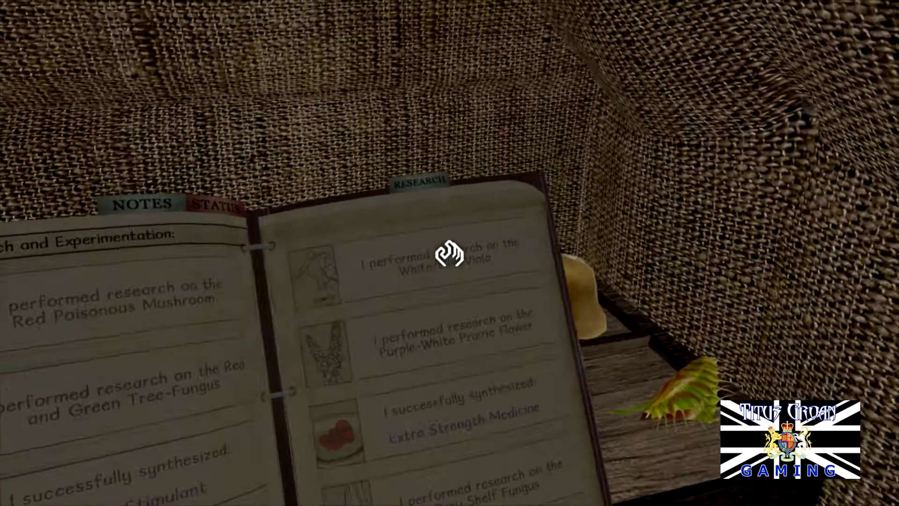
pyautogui.click(449, 254)
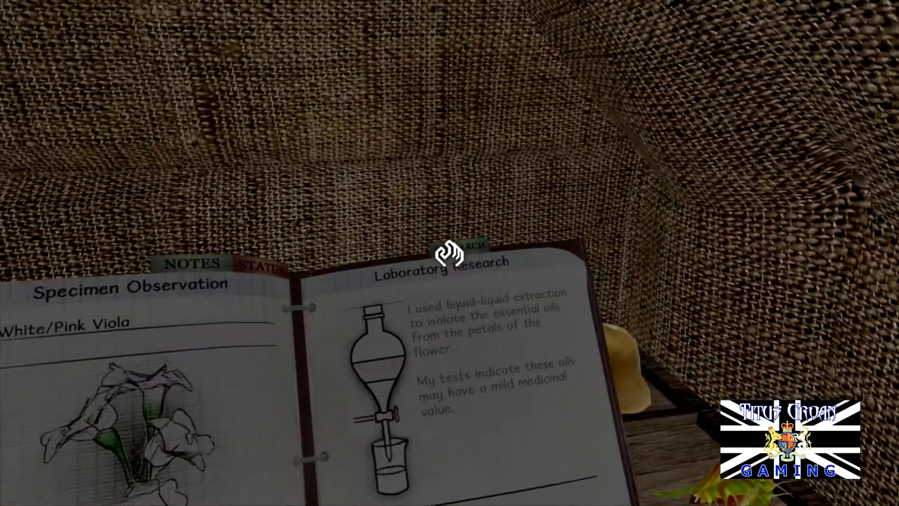
pyautogui.click(450, 255)
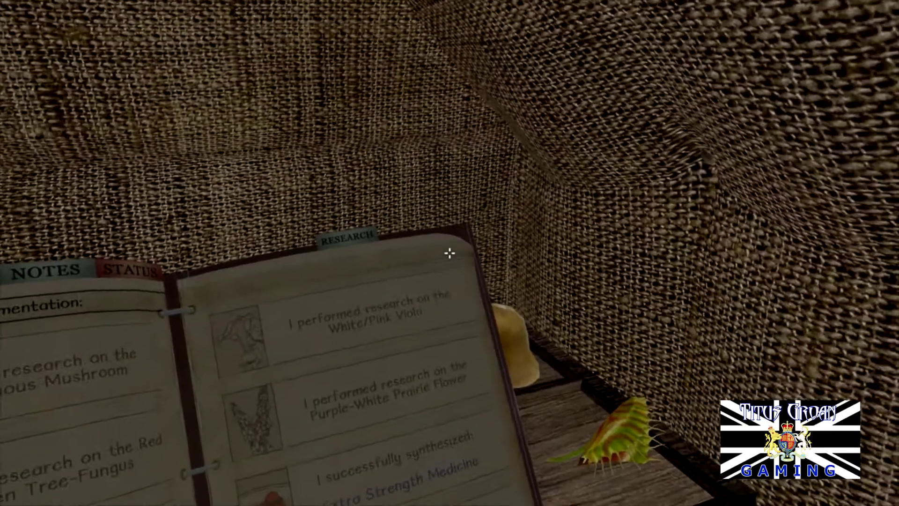
pyautogui.click(449, 254)
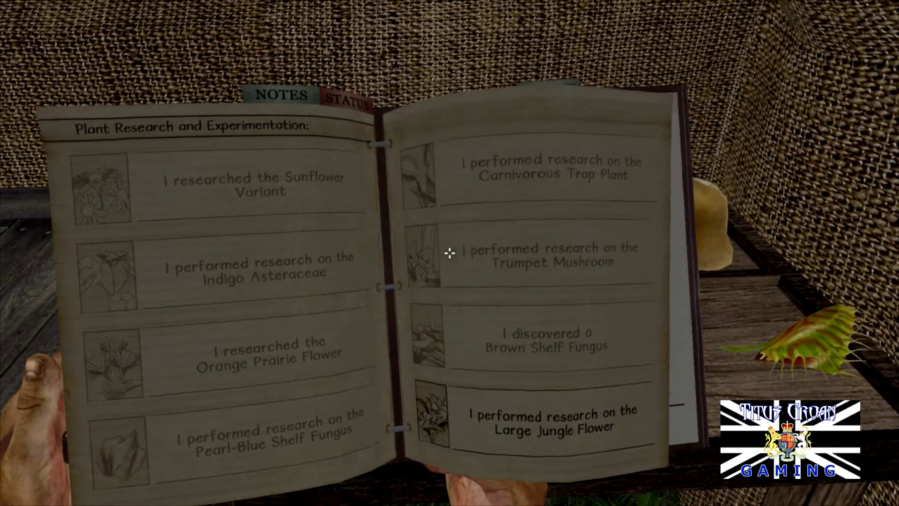
pyautogui.click(450, 252)
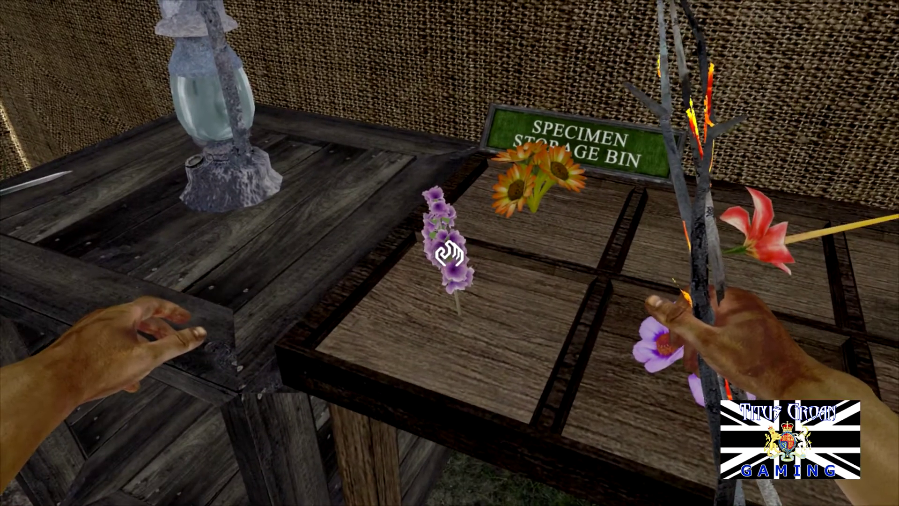
pyautogui.click(449, 253)
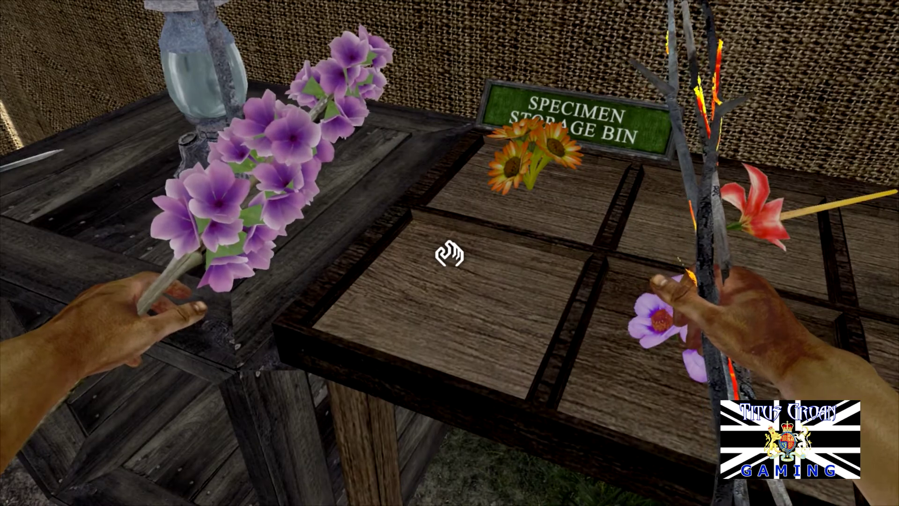
pyautogui.click(450, 253)
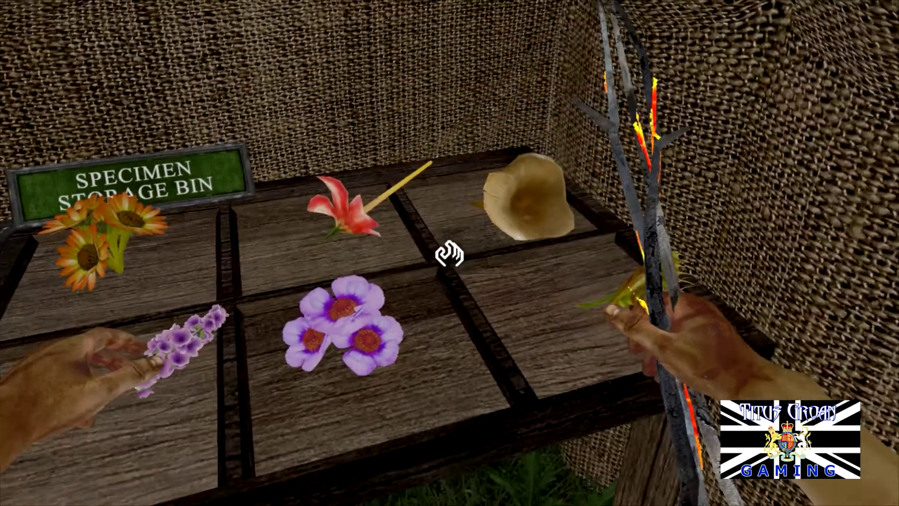
pyautogui.click(449, 253)
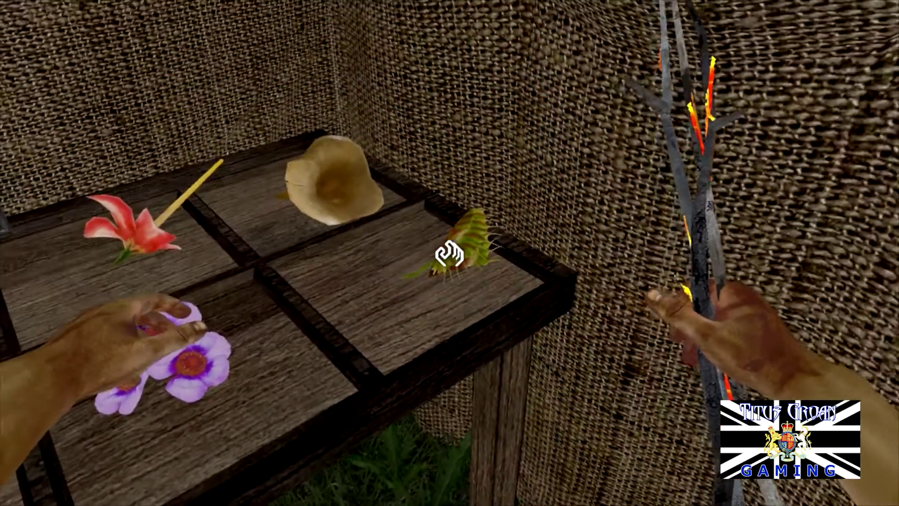
pyautogui.press('Tab')
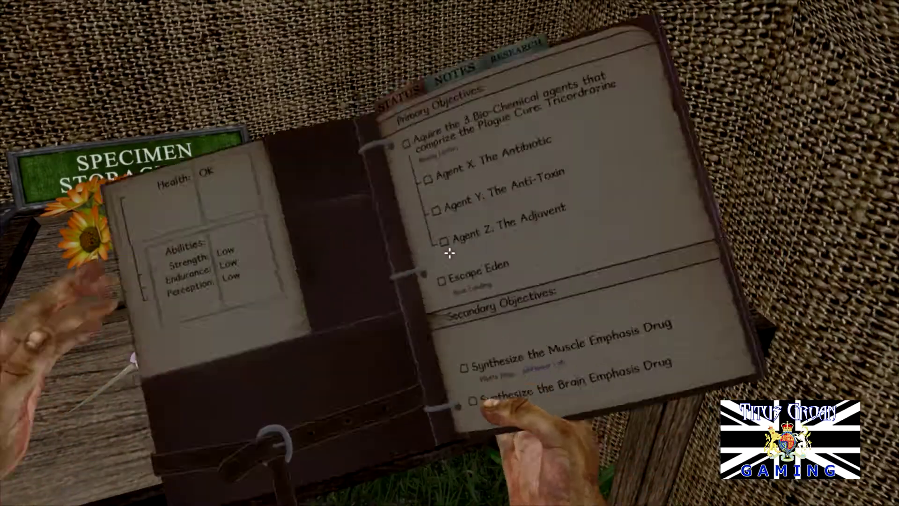